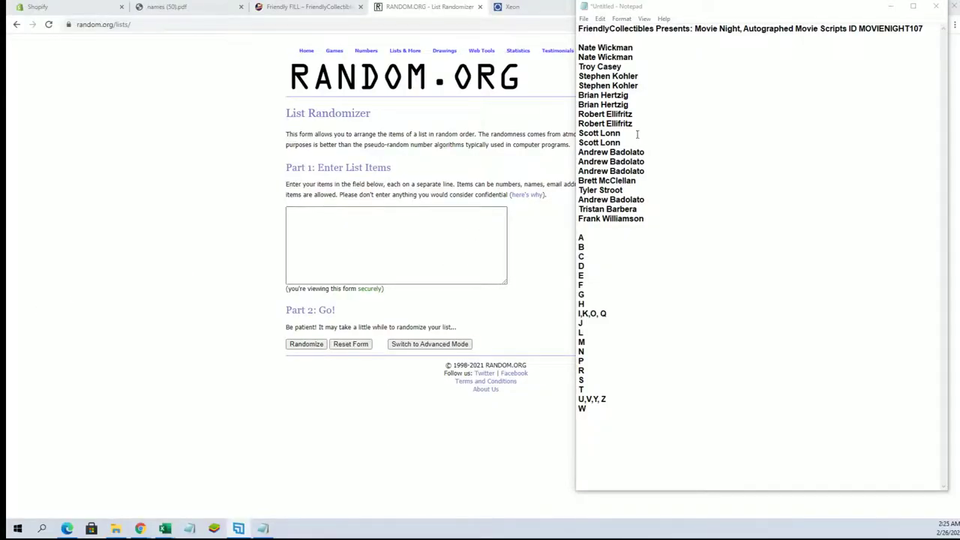
# Copy the 19 owner names from the notes into the List Randomizer and randomize them.
pyautogui.moveTo(578, 47); pyautogui.dragTo(654, 218)
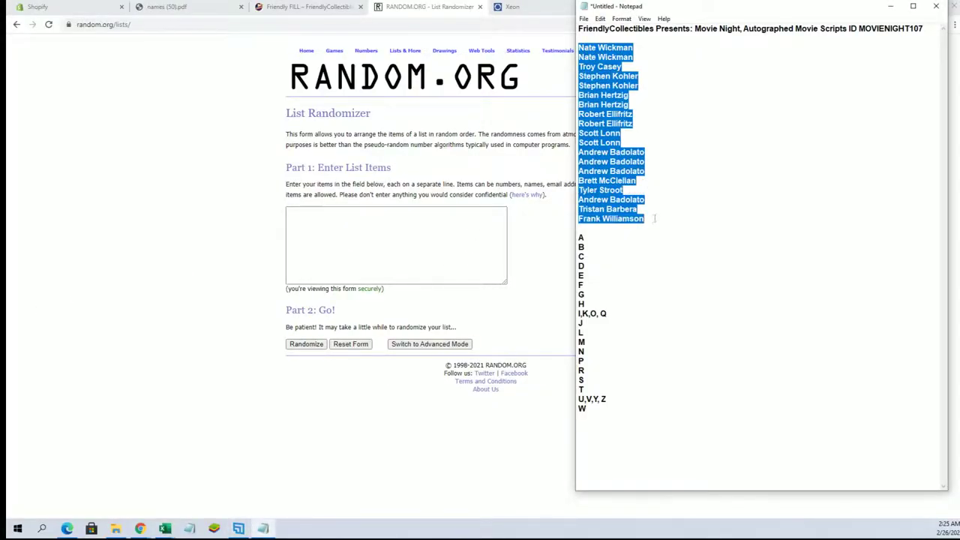
pyautogui.rightClick(651, 182)
pyautogui.click(678, 217)
pyautogui.rightClick(387, 232)
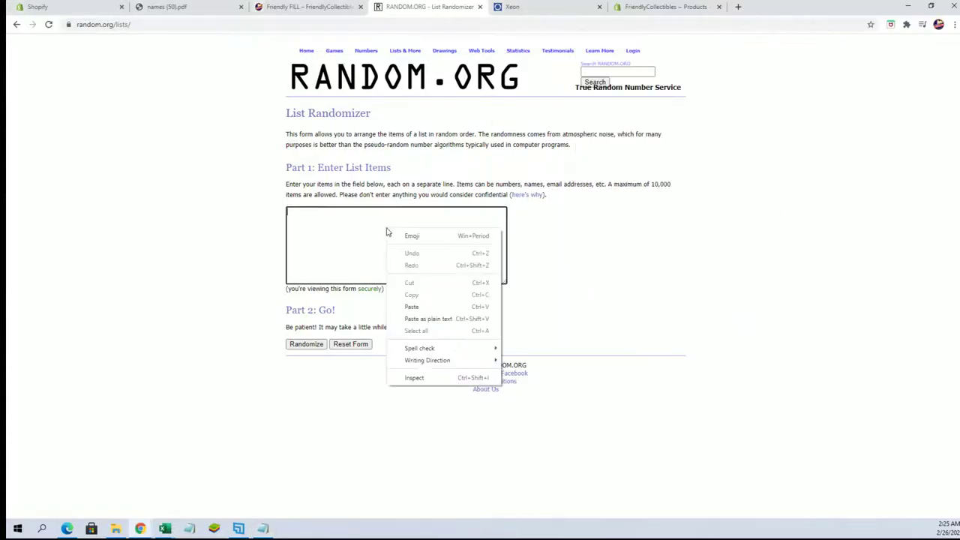
pyautogui.click(413, 306)
pyautogui.click(318, 348)
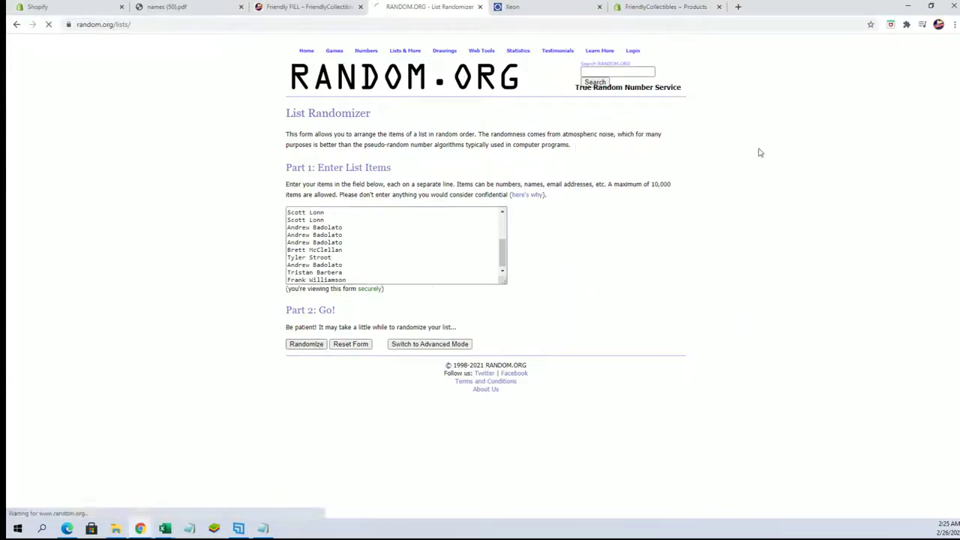
# Zoom the browser page to 125%.
pyautogui.click(954, 24)
pyautogui.click(925, 118)
pyautogui.click(925, 117)
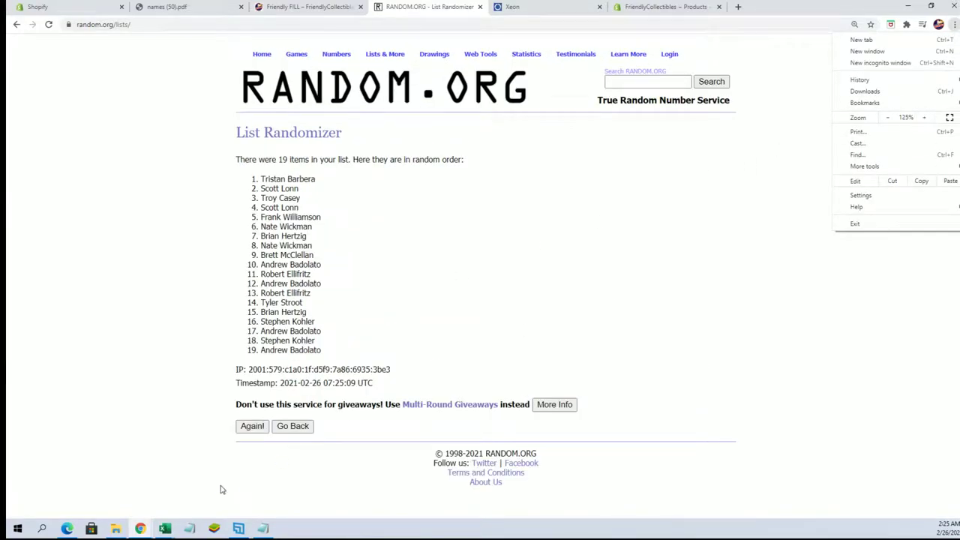
pyautogui.click(255, 437)
# Reshuffle the name list six more times, then select the final list for copying.
pyautogui.click(252, 426)
pyautogui.click(254, 448)
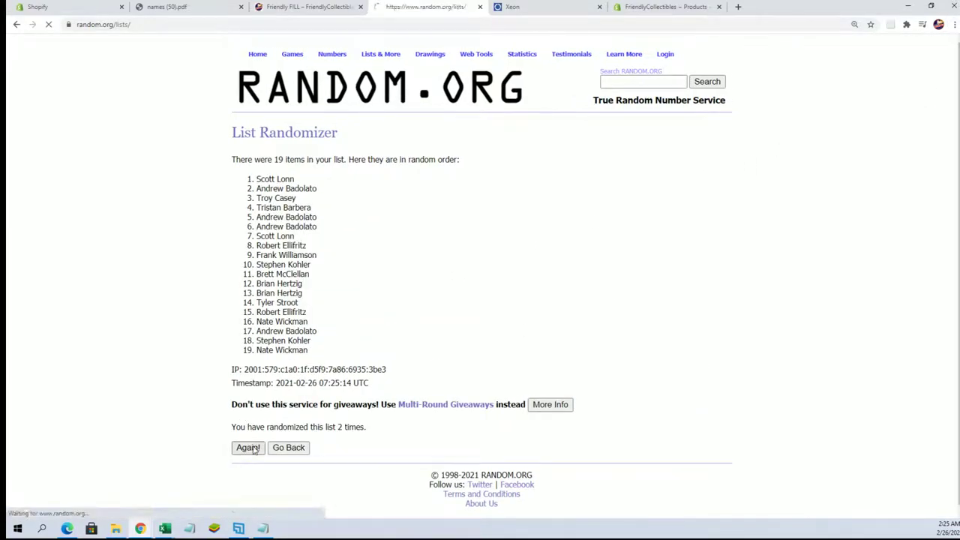
pyautogui.click(254, 448)
pyautogui.click(254, 448)
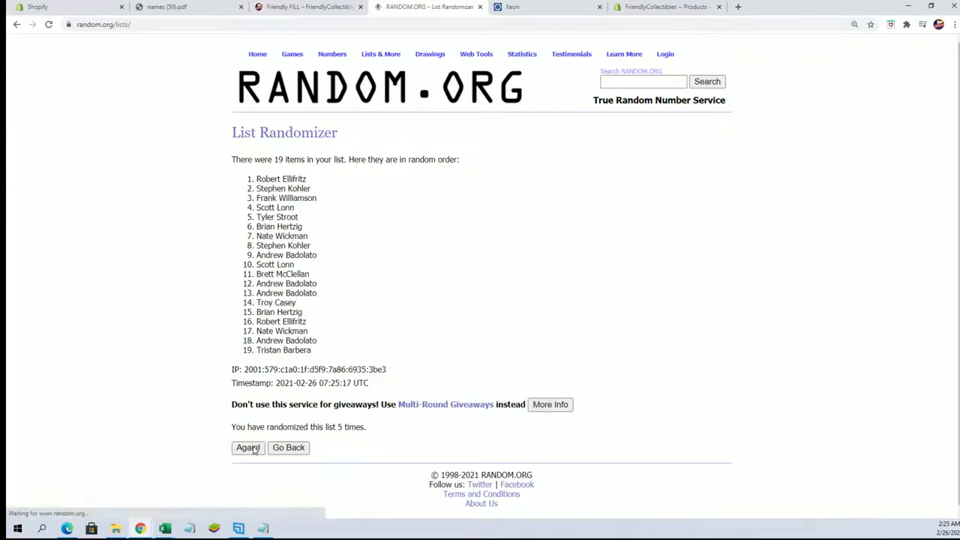
pyautogui.click(248, 448)
pyautogui.click(248, 448)
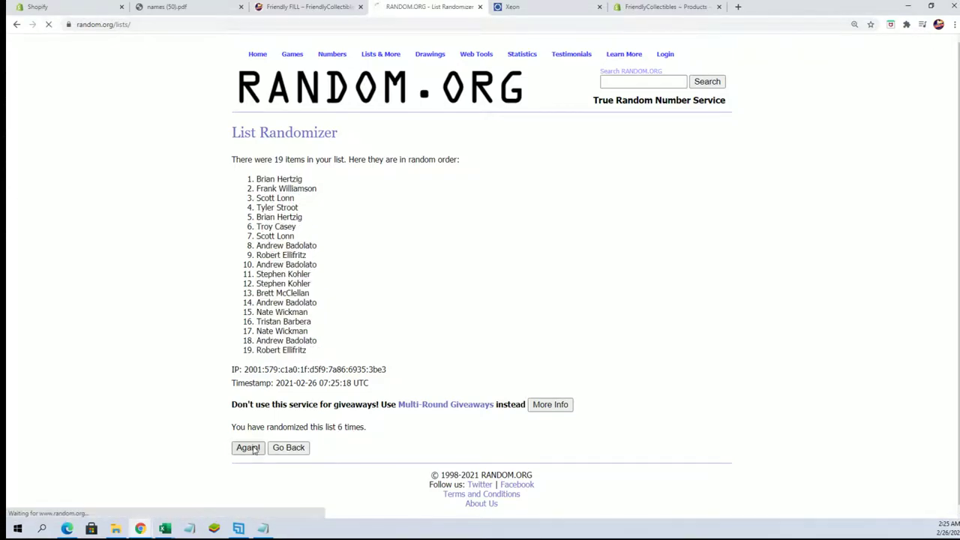
pyautogui.moveTo(257, 179); pyautogui.dragTo(303, 334)
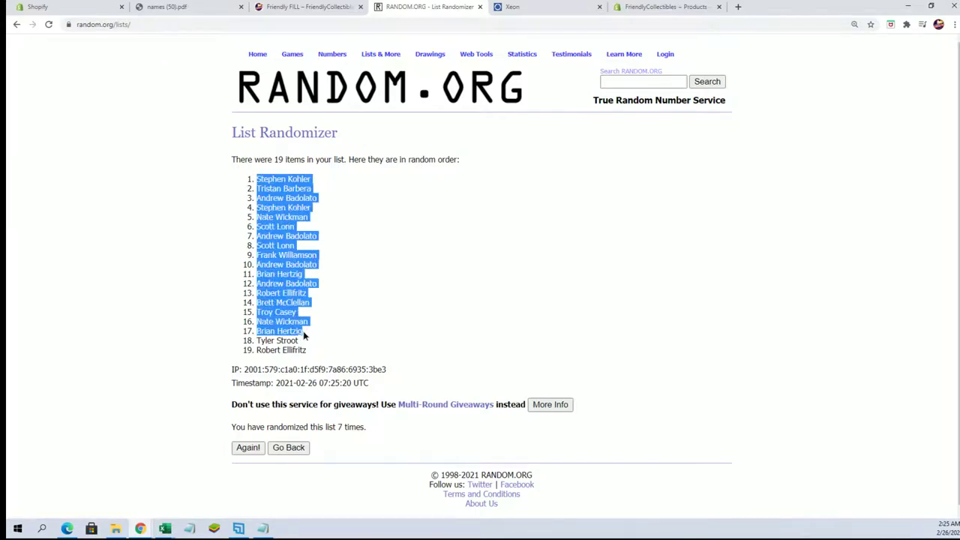
pyautogui.rightClick(297, 279)
# Paste the shuffled names as plain text into A2:A20 under Owner Names.
pyautogui.click(316, 288)
pyautogui.click(165, 528)
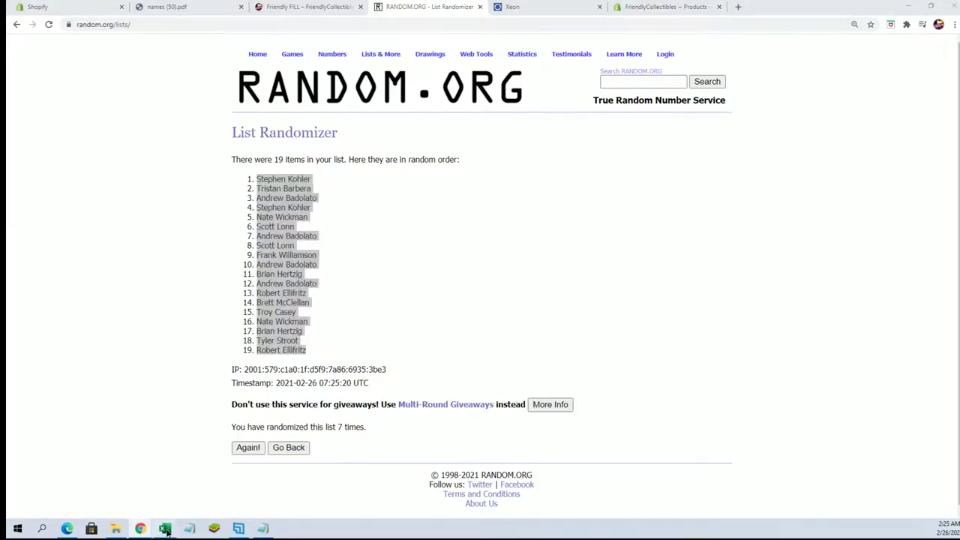
pyautogui.click(569, 493)
pyautogui.click(155, 206)
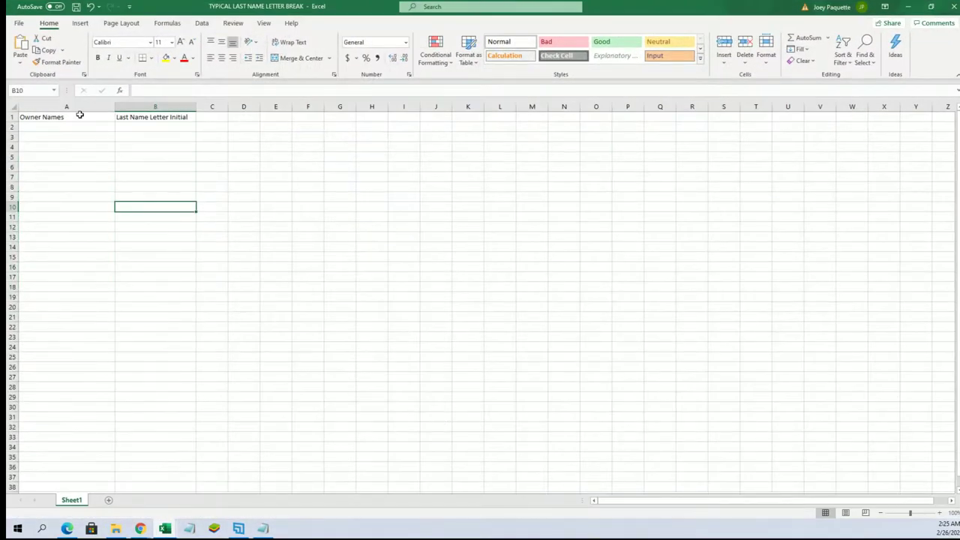
pyautogui.rightClick(71, 127)
pyautogui.click(121, 195)
pyautogui.click(58, 147)
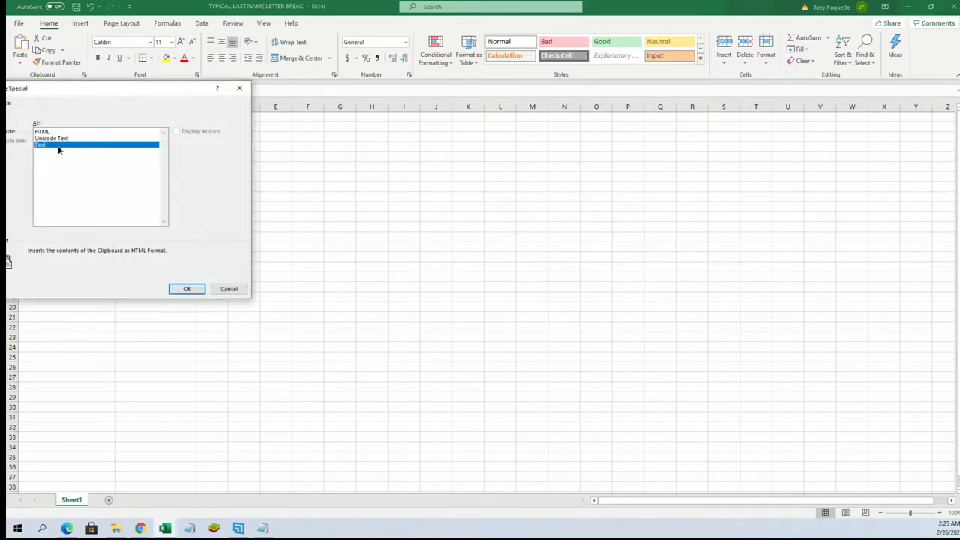
pyautogui.click(174, 287)
pyautogui.click(225, 223)
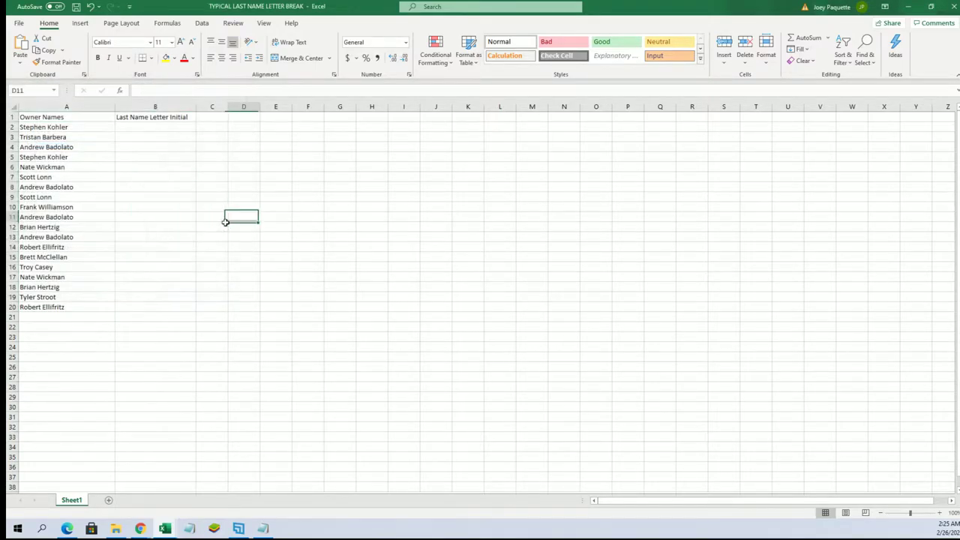
# Autofit column A to the names, select B2, and minimize the workbook.
pyautogui.doubleClick(116, 109)
pyautogui.click(135, 177)
pyautogui.click(114, 126)
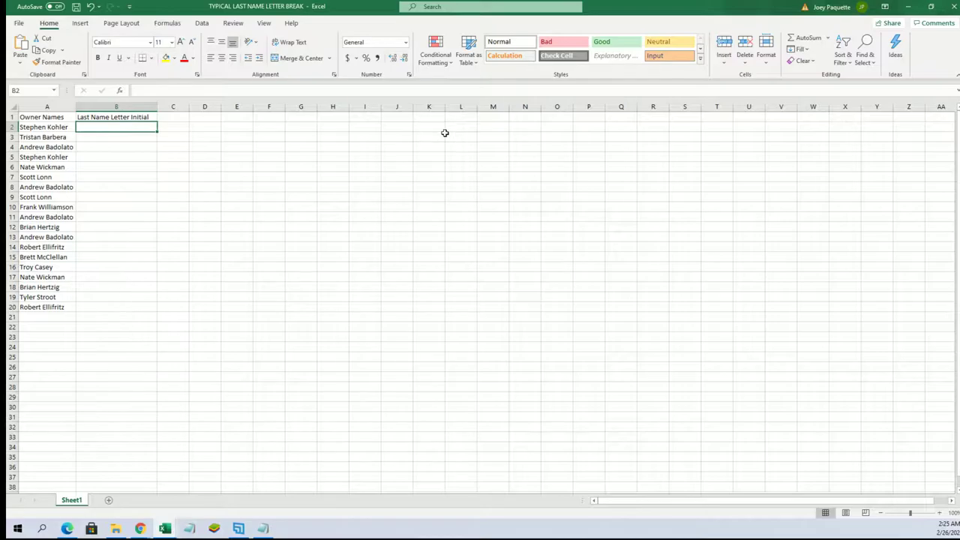
pyautogui.click(910, 6)
# Copy the 19 last-name letter lines from the notes on a fresh randomizer form.
pyautogui.moveTo(391, 60)
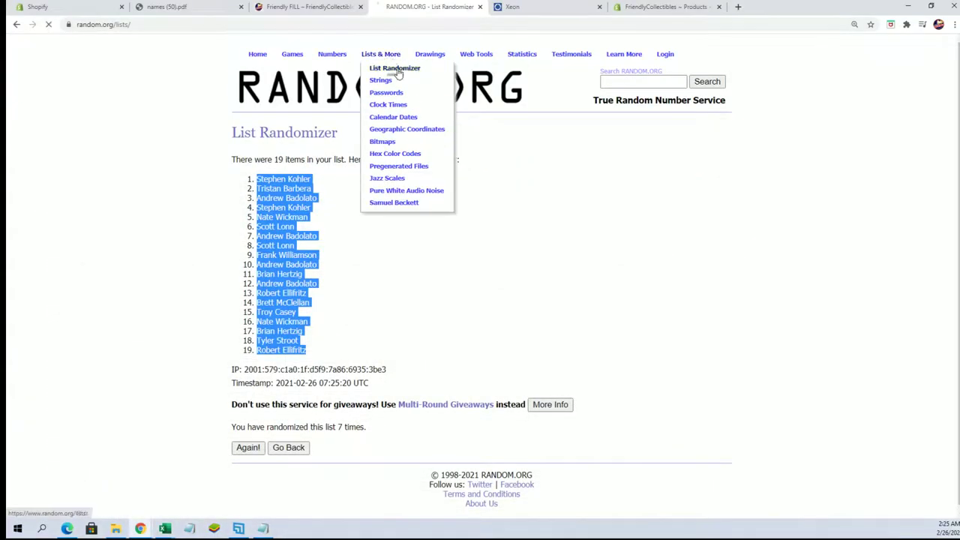
pyautogui.click(263, 529)
pyautogui.click(699, 311)
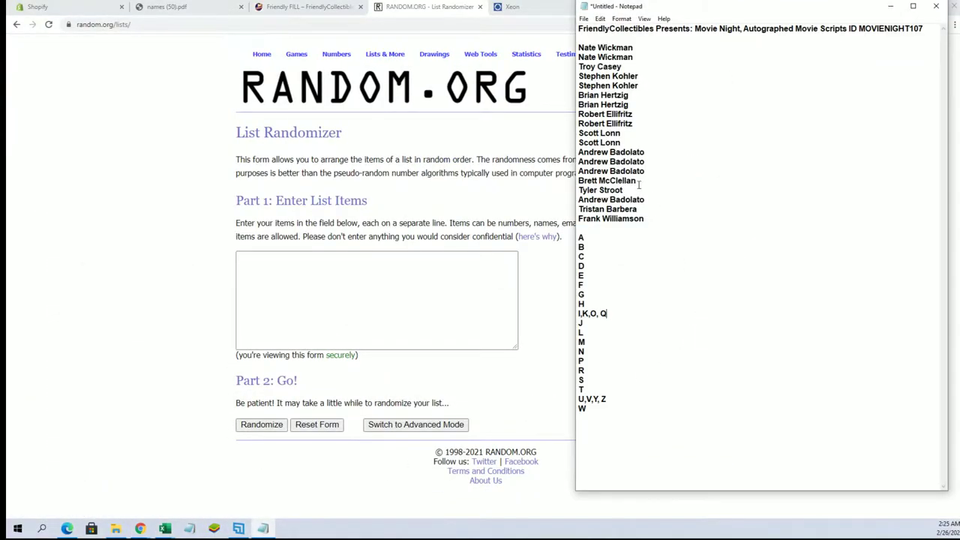
pyautogui.moveTo(580, 180); pyautogui.dragTo(644, 219)
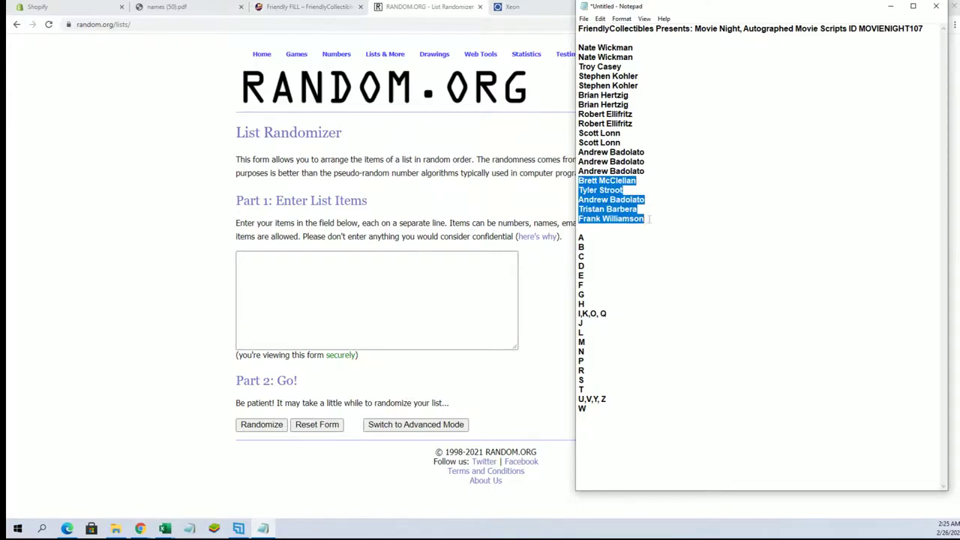
pyautogui.click(681, 229)
pyautogui.moveTo(581, 237); pyautogui.dragTo(625, 382)
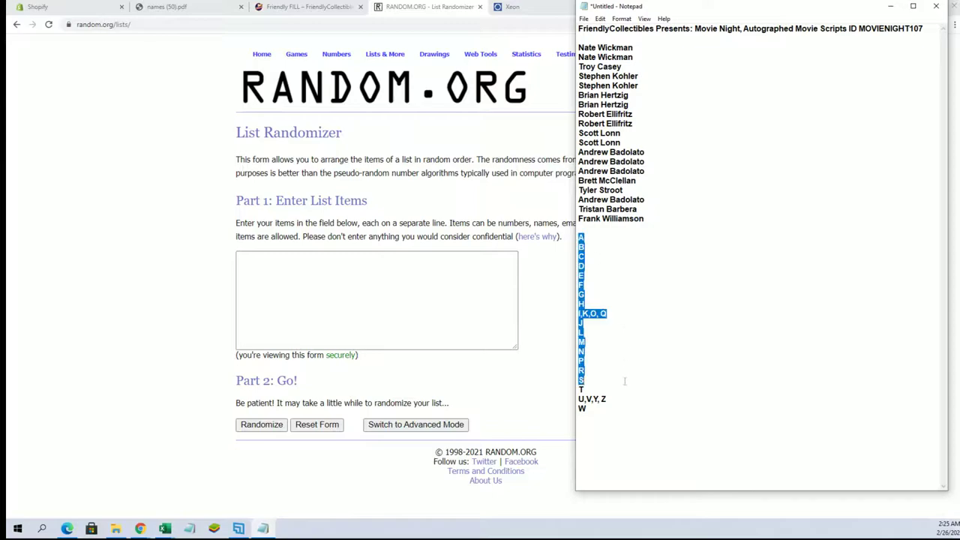
pyautogui.rightClick(632, 254)
pyautogui.click(662, 287)
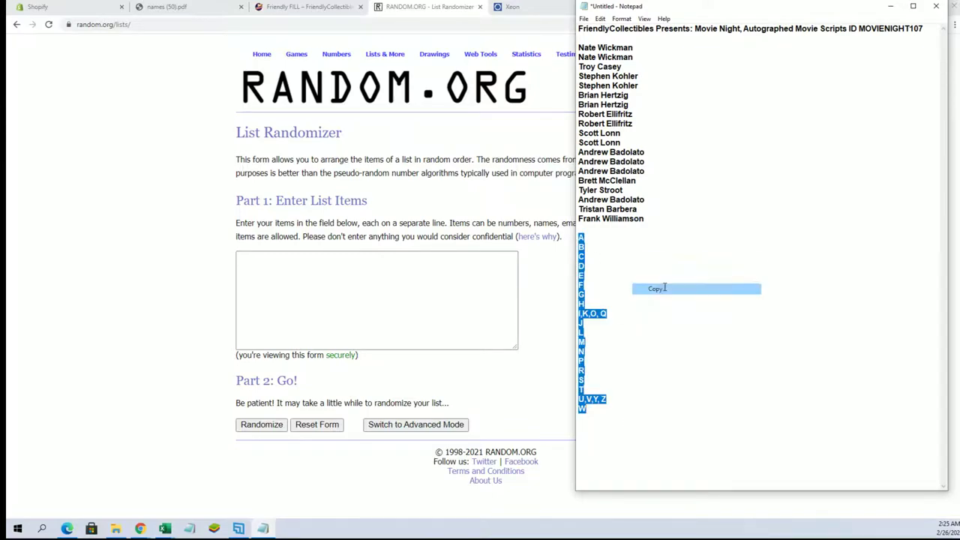
# Paste the letters into the list box, randomize and reshuffle repeatedly, then select the result.
pyautogui.click(266, 266)
pyautogui.rightClick(268, 268)
pyautogui.click(293, 346)
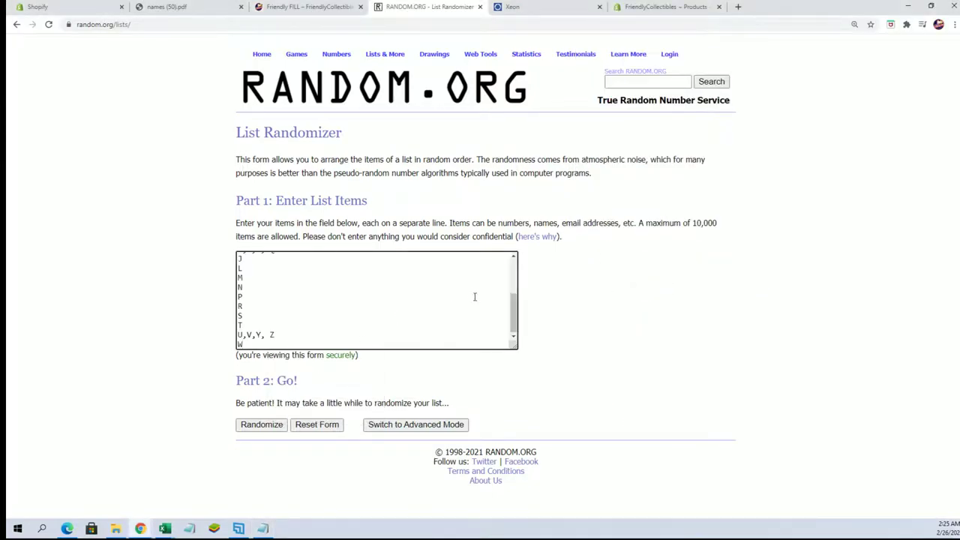
pyautogui.scroll(3, 517, 310)
pyautogui.click(260, 425)
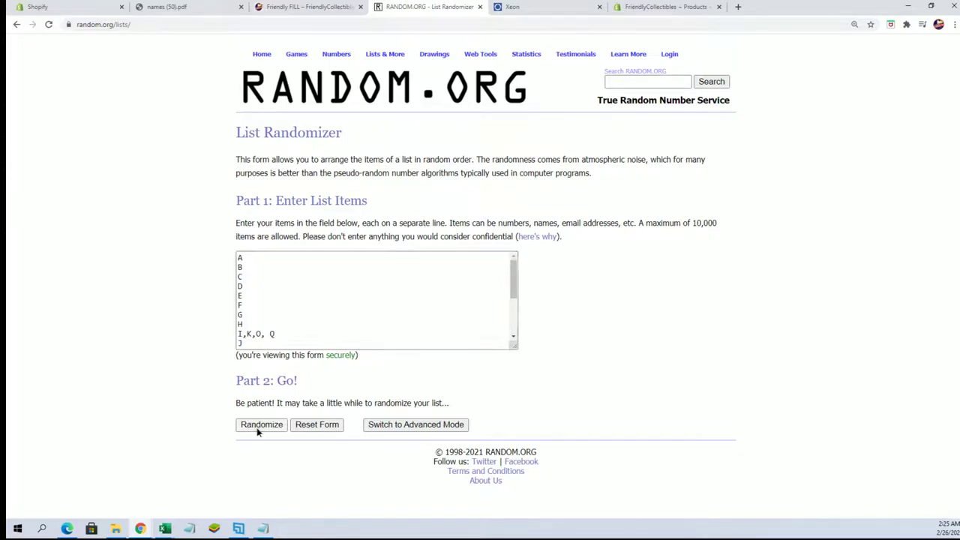
pyautogui.click(238, 427)
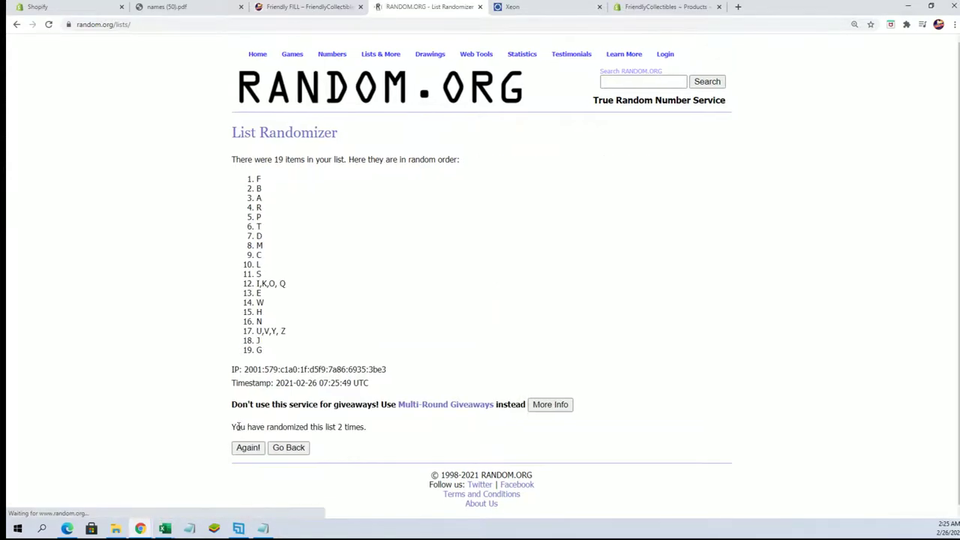
pyautogui.click(243, 449)
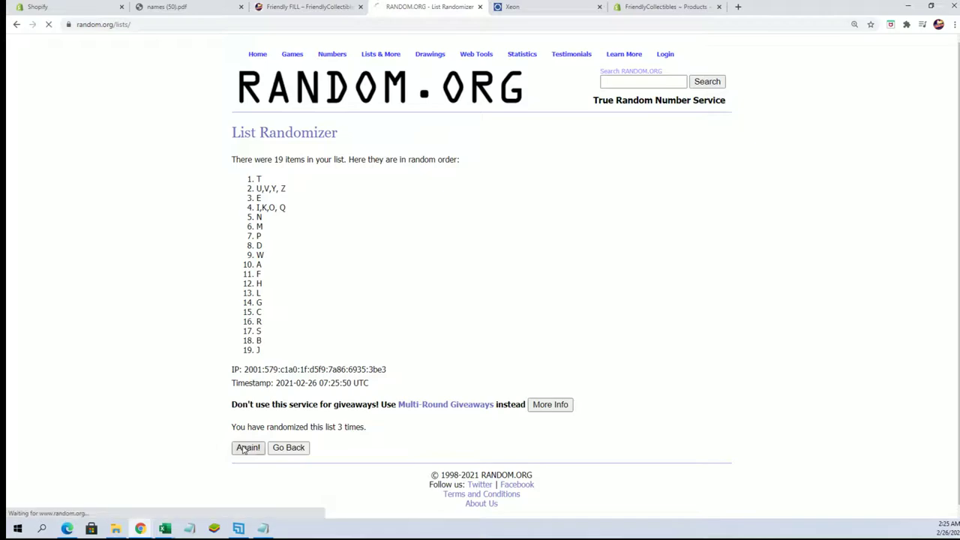
pyautogui.click(243, 449)
pyautogui.click(241, 449)
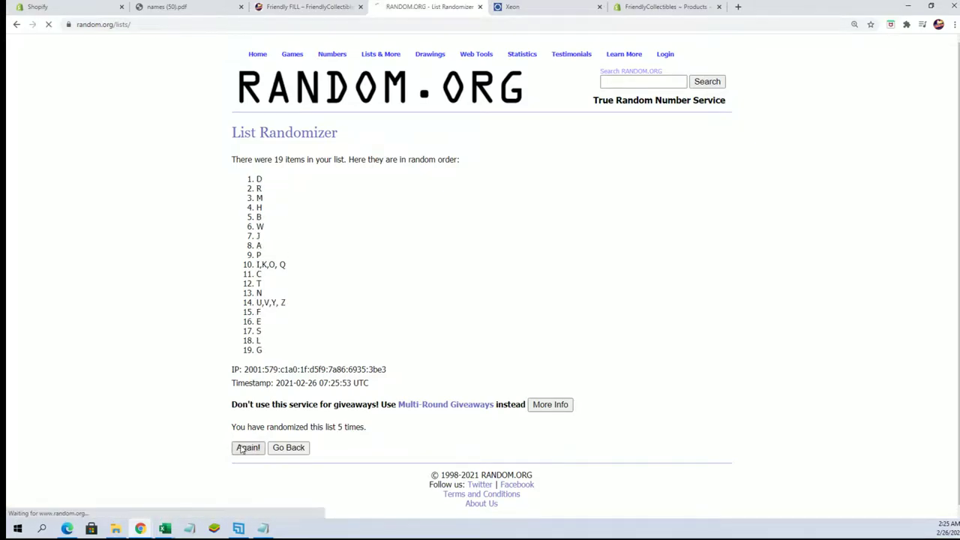
pyautogui.moveTo(256, 179); pyautogui.dragTo(315, 318)
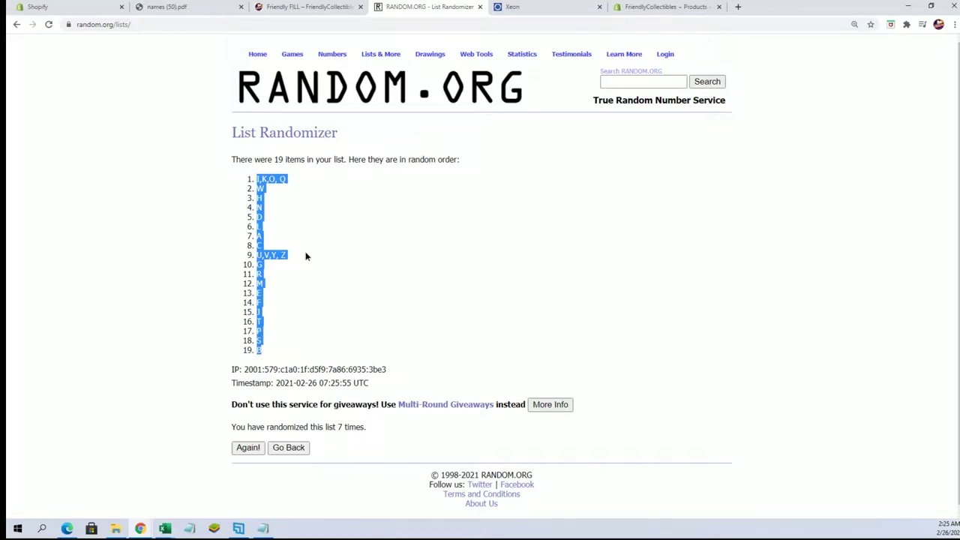
# Paste the shuffled letters as plain text into B2 of the TYPICAL LAST NAME LETTER BREAK workbook.
pyautogui.click(177, 529)
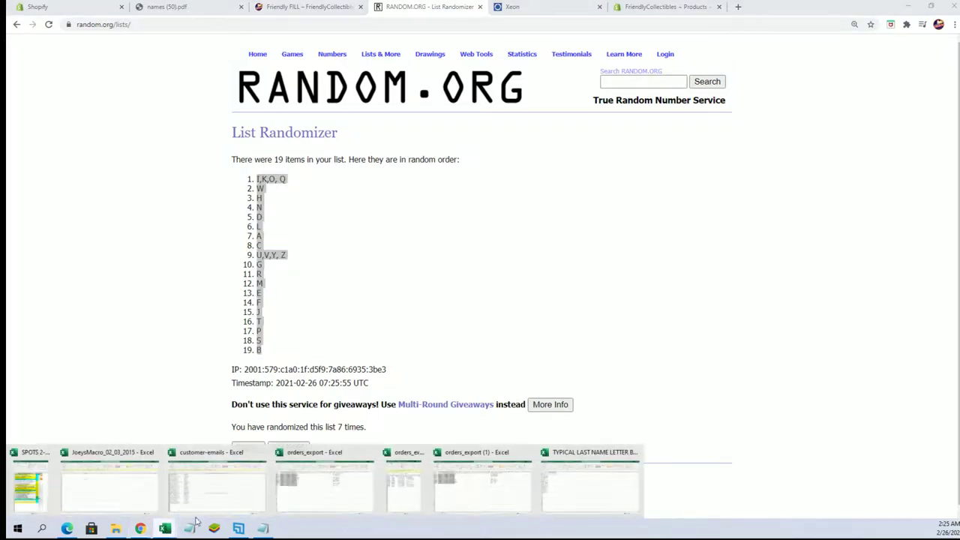
pyautogui.click(597, 486)
pyautogui.rightClick(120, 126)
pyautogui.click(167, 180)
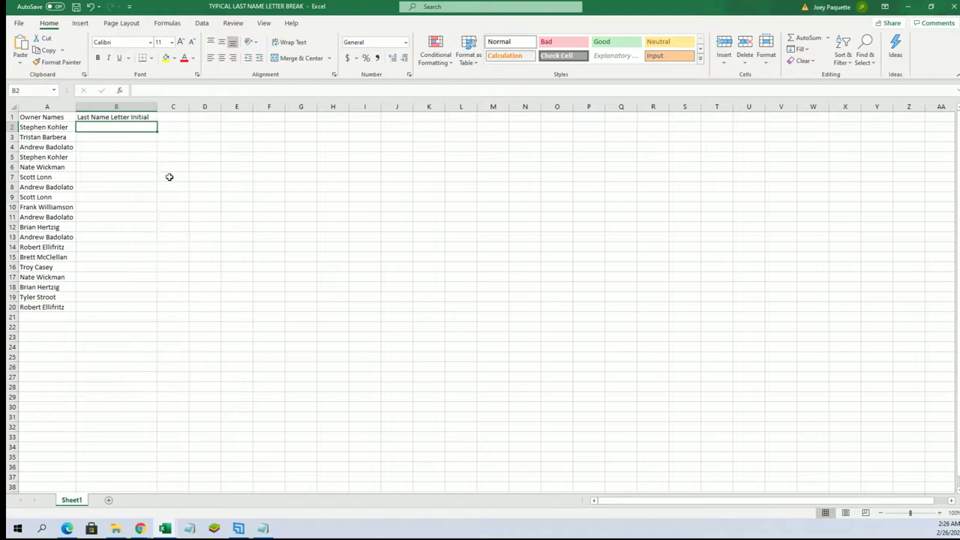
pyautogui.click(113, 137)
pyautogui.click(244, 280)
pyautogui.click(269, 209)
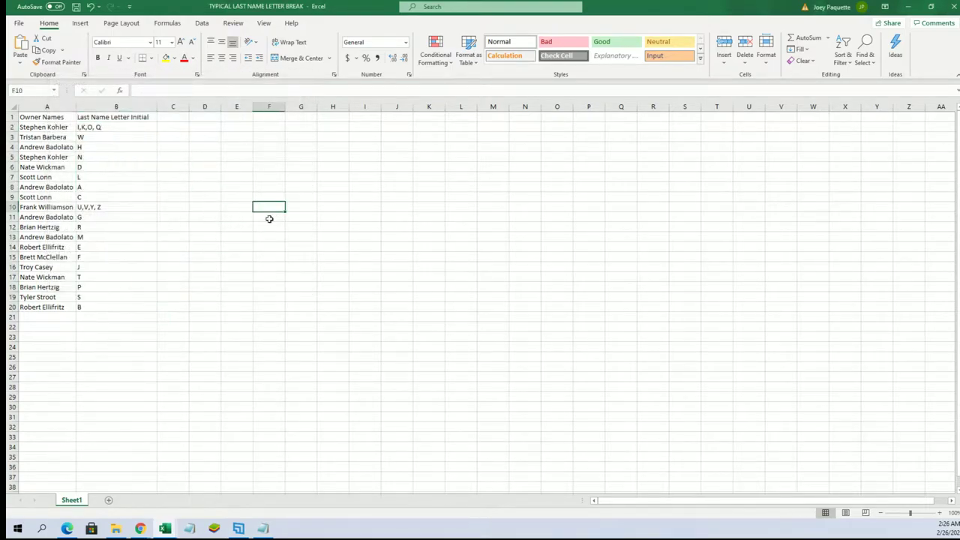
# Make columns A and B bold with All Borders, then return to cell A2.
pyautogui.moveTo(46, 107); pyautogui.dragTo(116, 107)
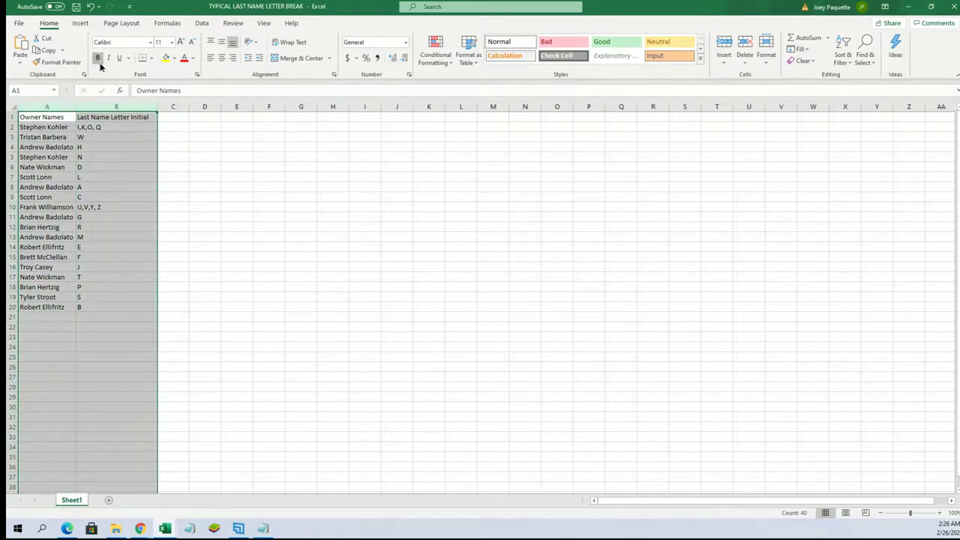
pyautogui.click(100, 63)
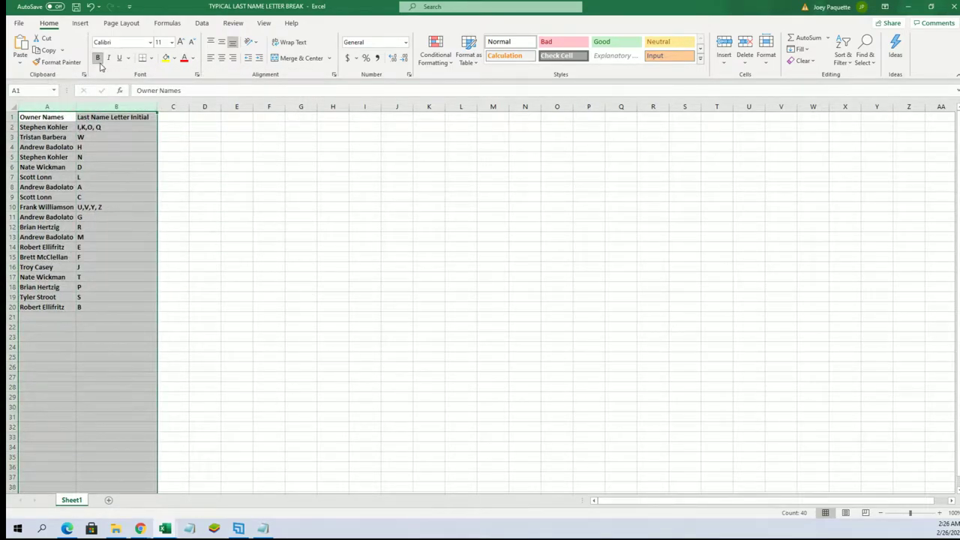
pyautogui.click(151, 59)
pyautogui.click(206, 158)
pyautogui.click(269, 177)
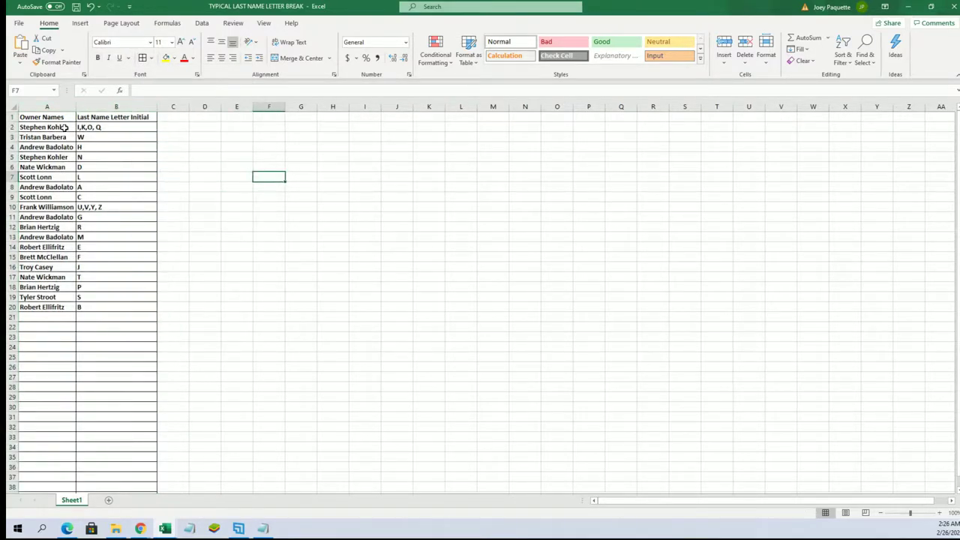
pyautogui.click(64, 127)
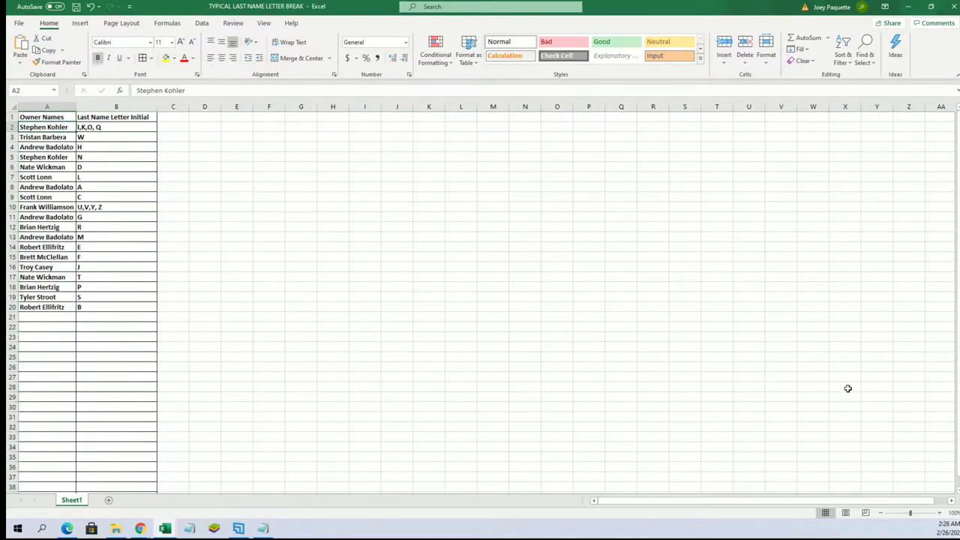
# Zoom the sheet in on the name table.
pyautogui.click(940, 513)
pyautogui.click(940, 513)
pyautogui.scroll(4, 821, 444)
pyautogui.click(650, 324)
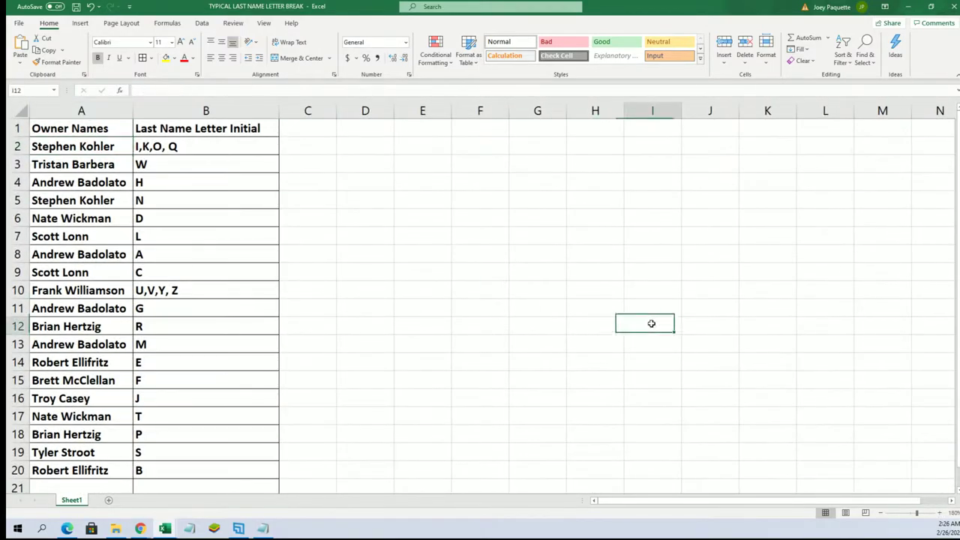